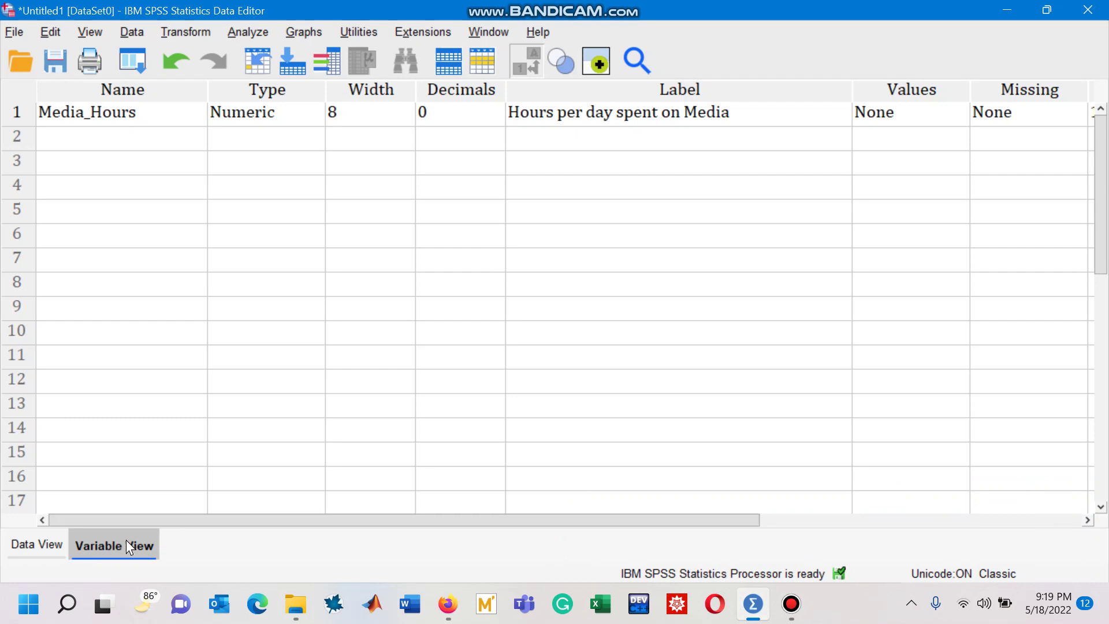
# Step: Check Media_Hours' name, type and label, then show its 15 values in Data View
pyautogui.doubleClick(136, 113)
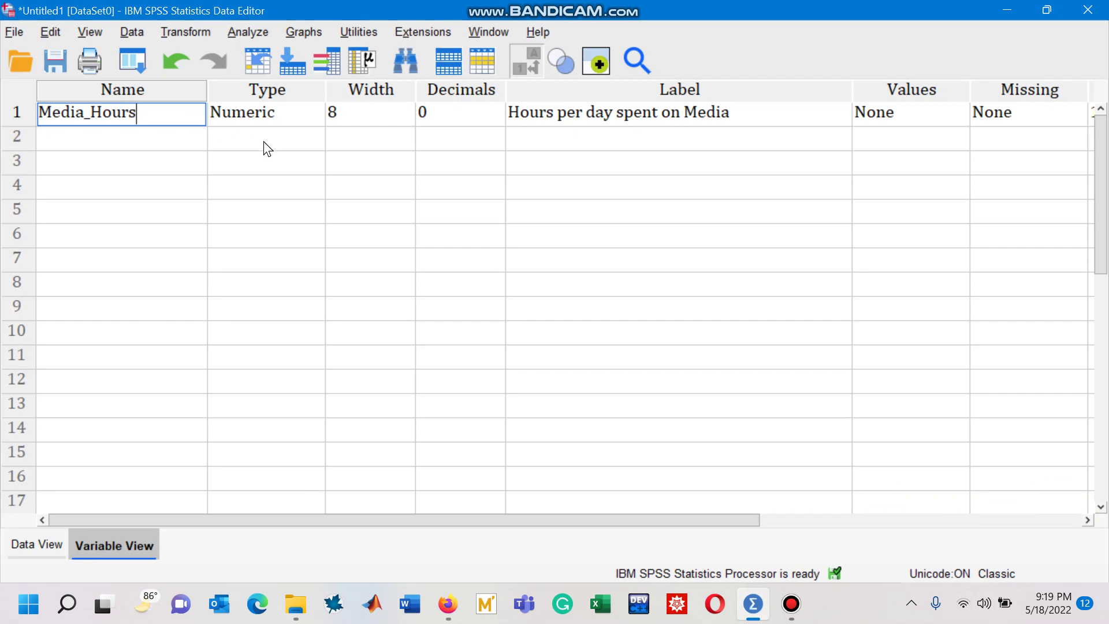
pyautogui.click(303, 98)
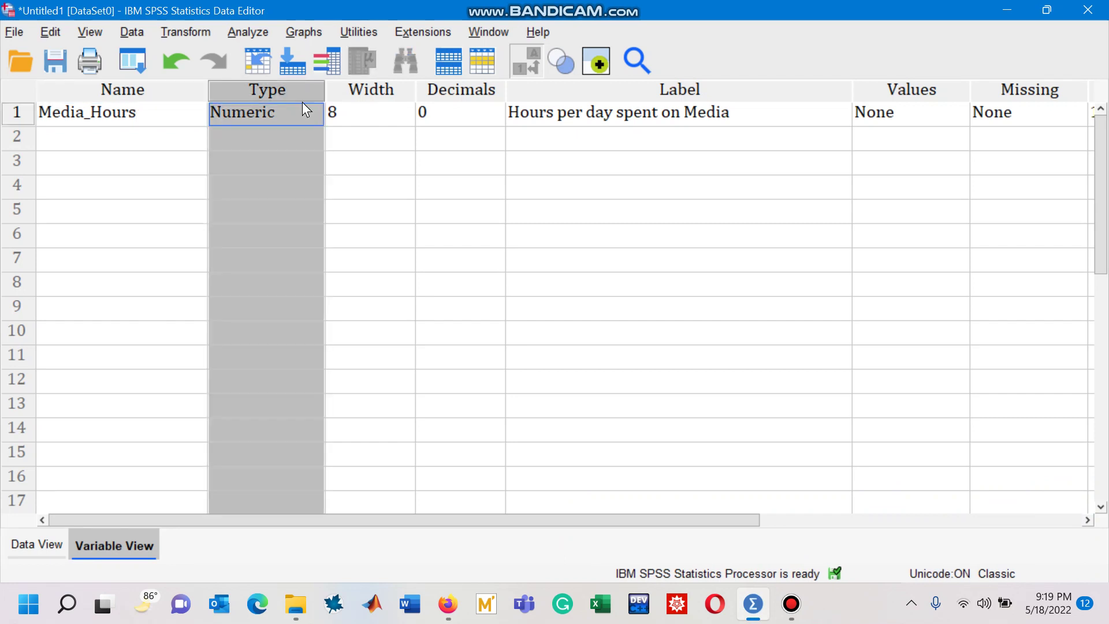
pyautogui.doubleClick(543, 113)
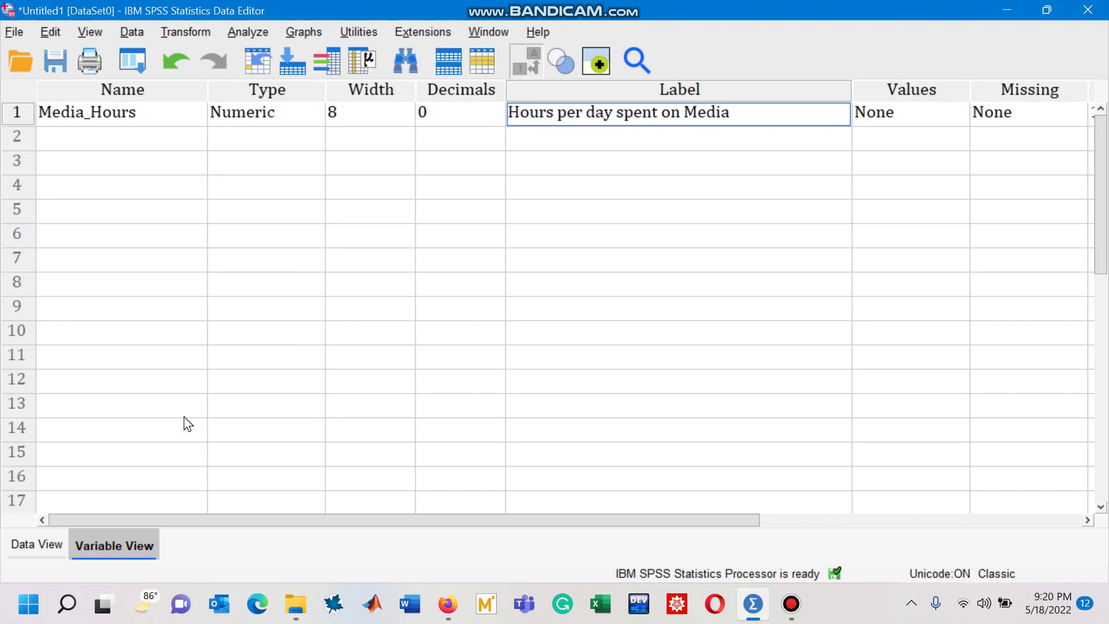
pyautogui.click(40, 539)
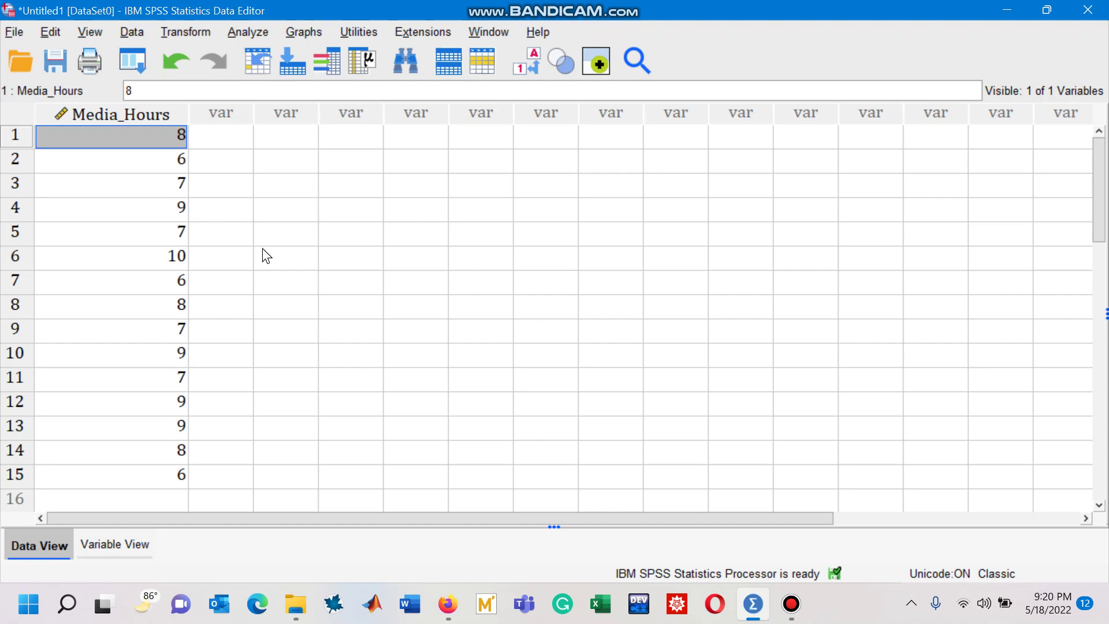
# Step: Start a Simple boxplot with Summaries of separate variables from Legacy Dialogs > Boxplot
pyautogui.click(310, 39)
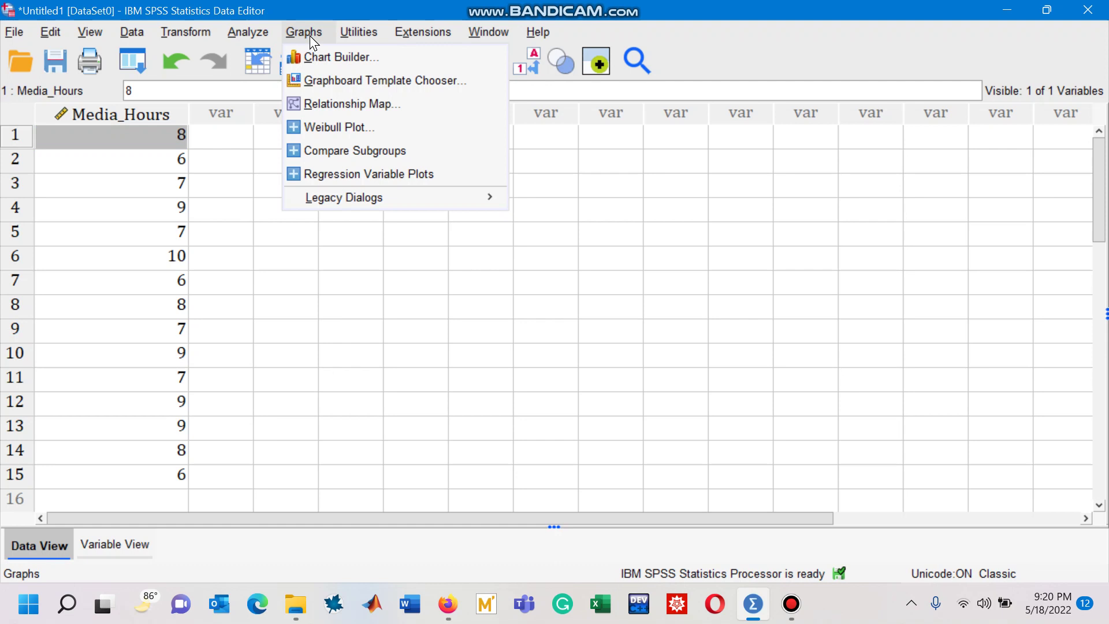
pyautogui.moveTo(434, 206)
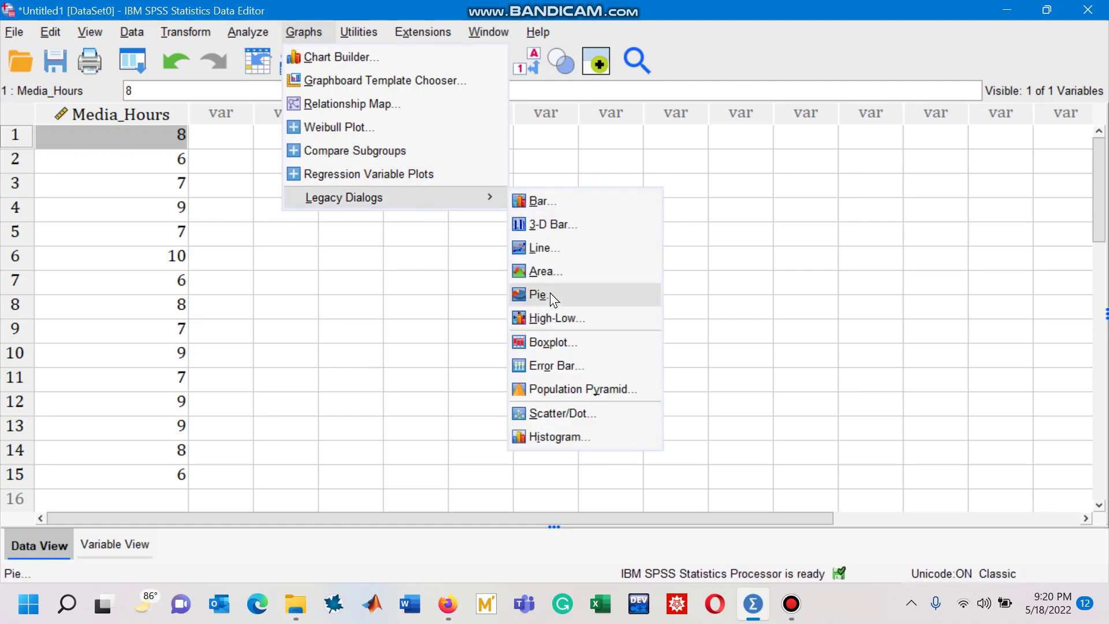
pyautogui.click(555, 344)
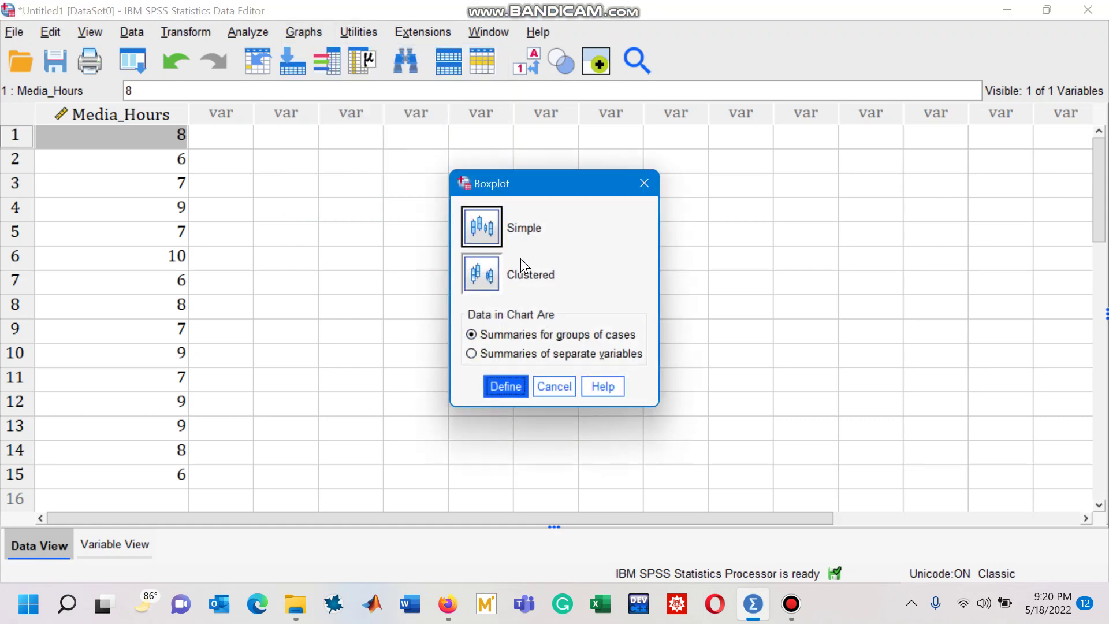
pyautogui.click(472, 355)
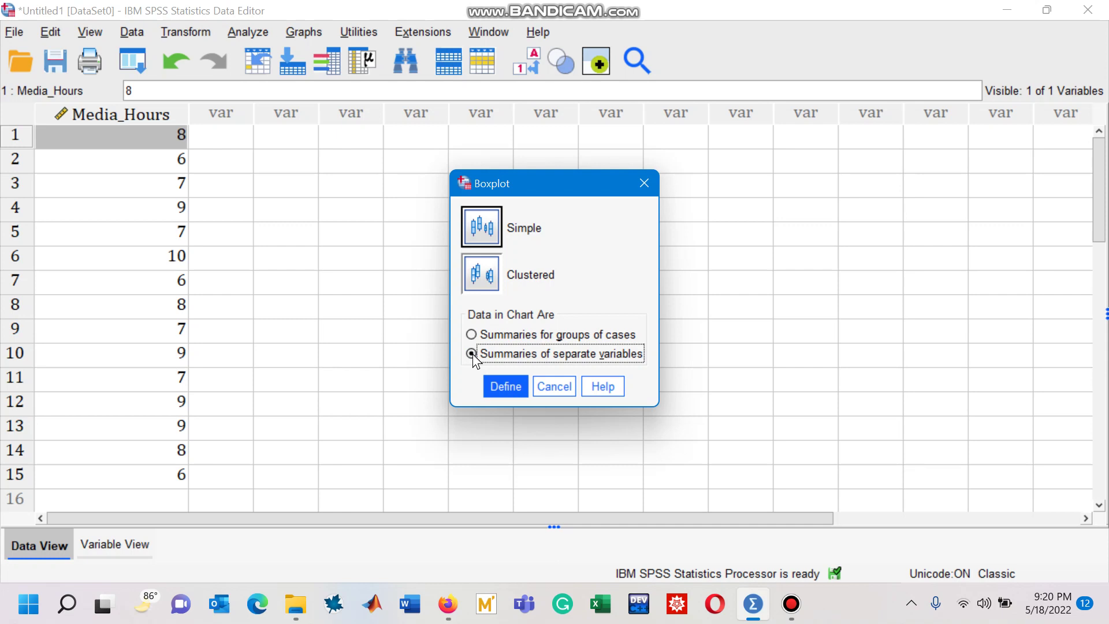
# Step: Put Hours per day spent on Media into Boxes Represent and generate the boxplot
pyautogui.click(495, 382)
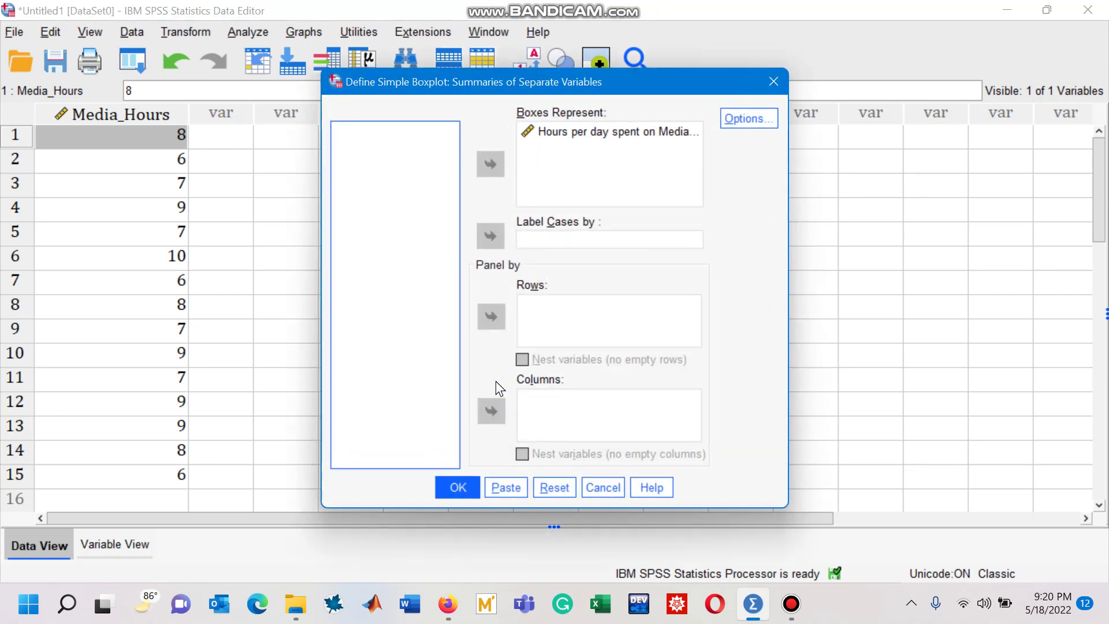
pyautogui.click(583, 134)
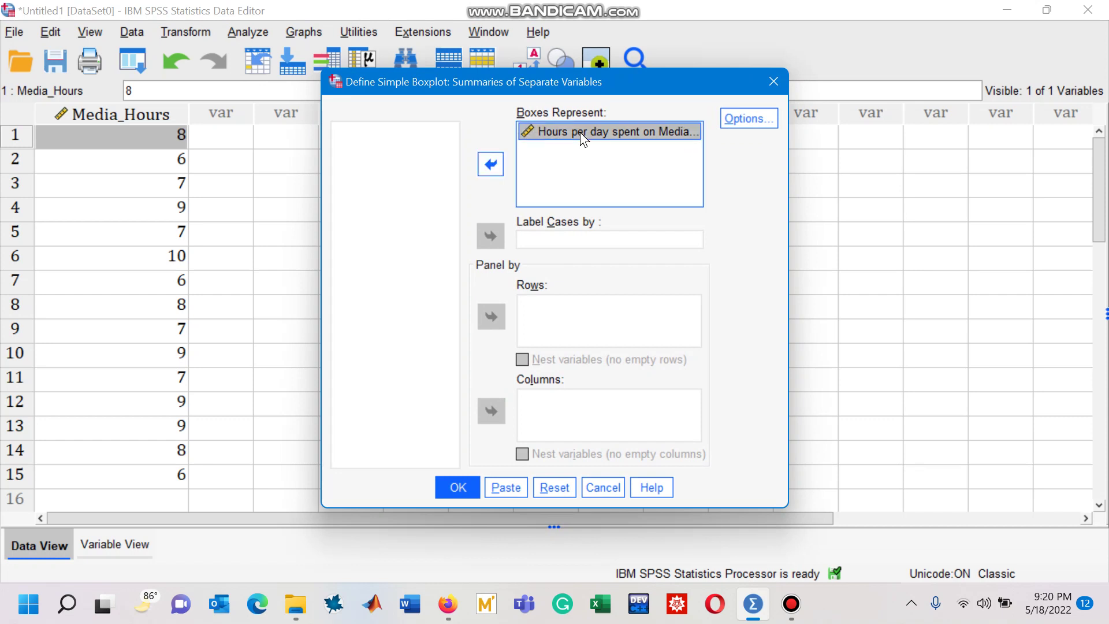
pyautogui.click(495, 160)
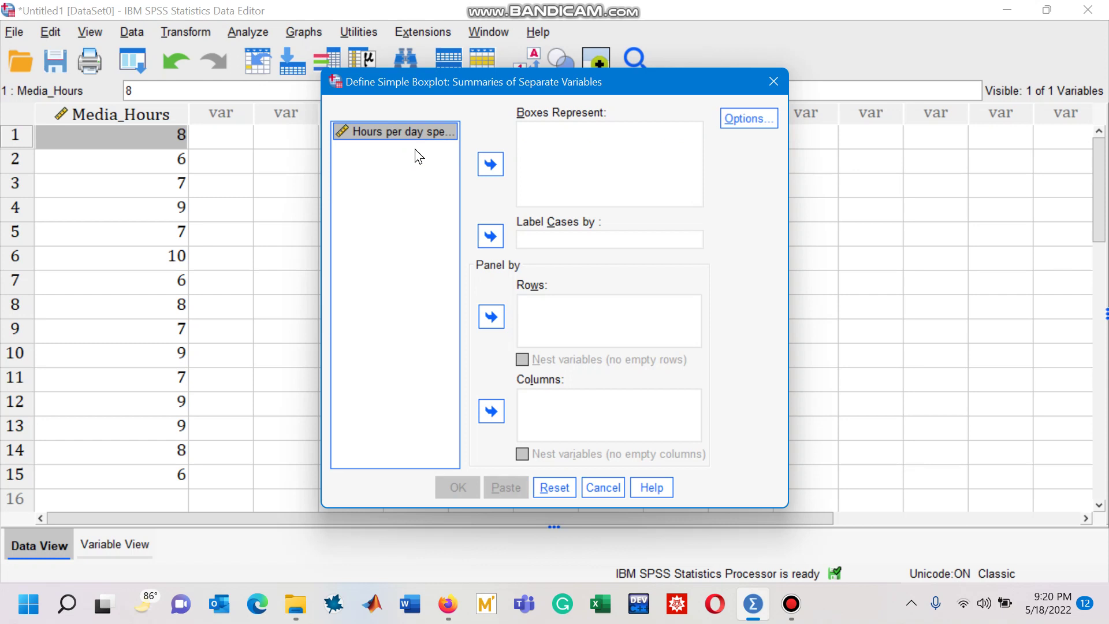
pyautogui.click(491, 164)
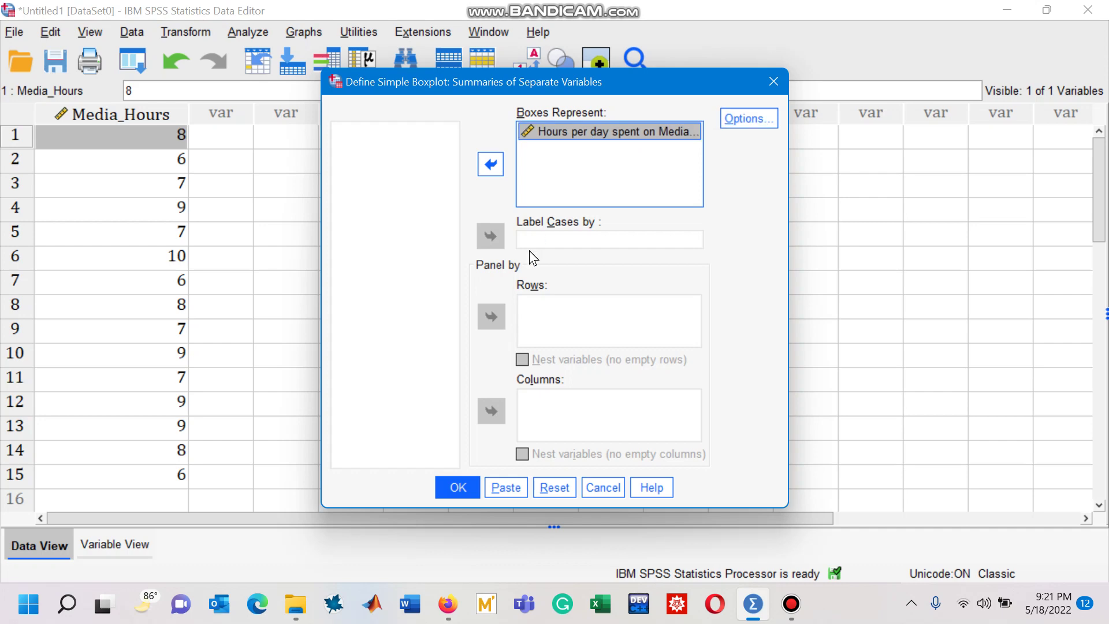
pyautogui.click(452, 486)
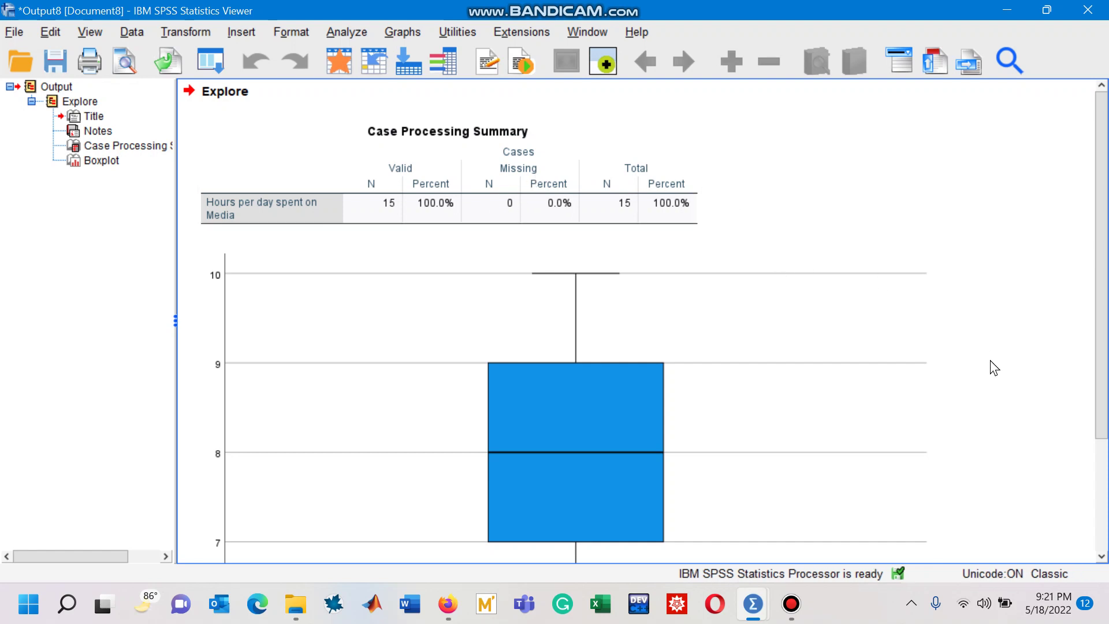
# Step: Scroll the Output Viewer down to the media-hours boxplot spanning 6 to 10
pyautogui.scroll(-3, 994, 368)
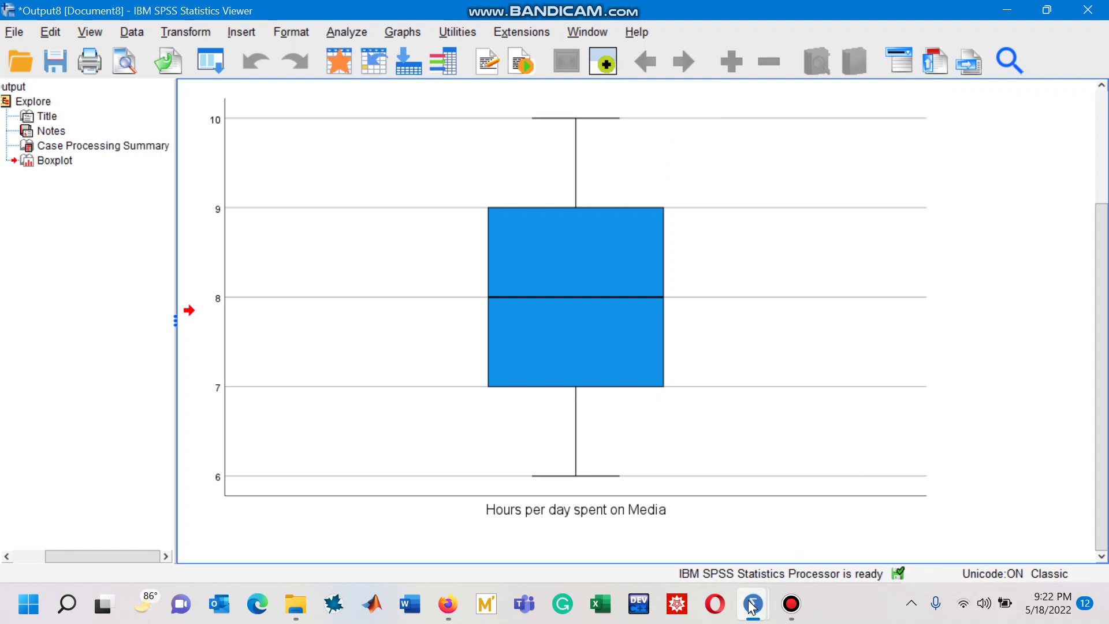
# Step: Back in the Data Editor, change case 6's Media_Hours value from 10 to 13
pyautogui.moveTo(753, 604)
pyautogui.click(668, 537)
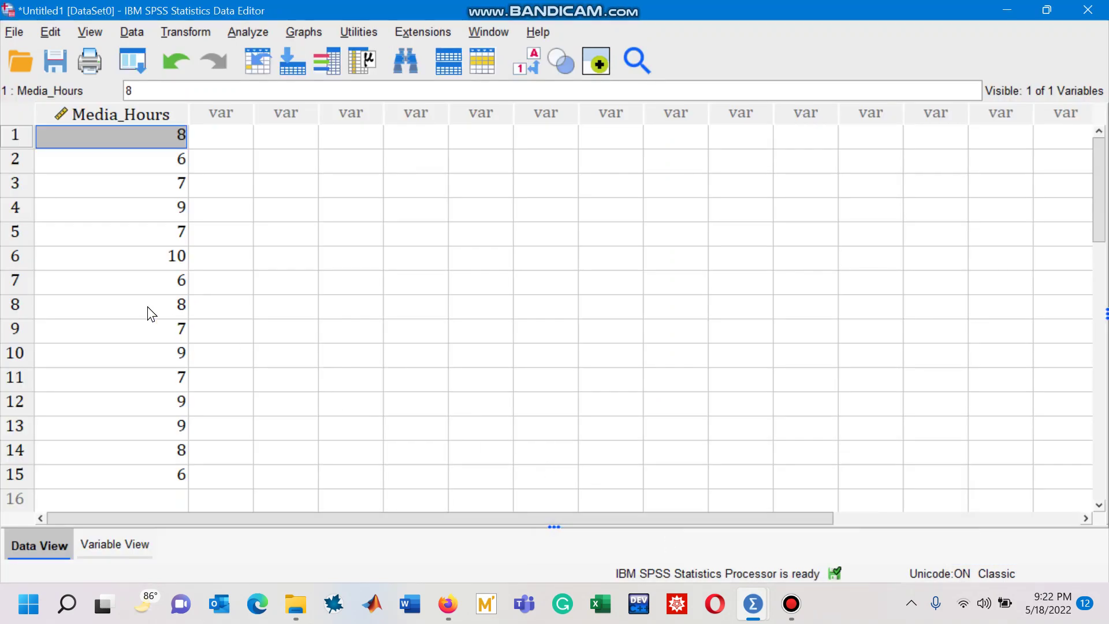
pyautogui.click(147, 261)
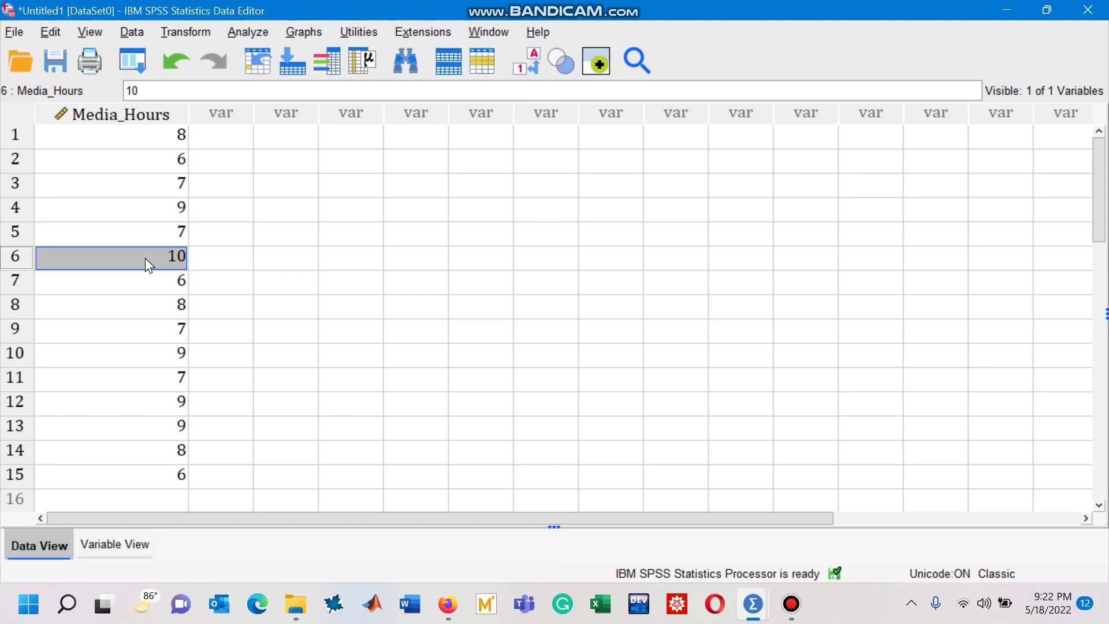
pyautogui.write('13')
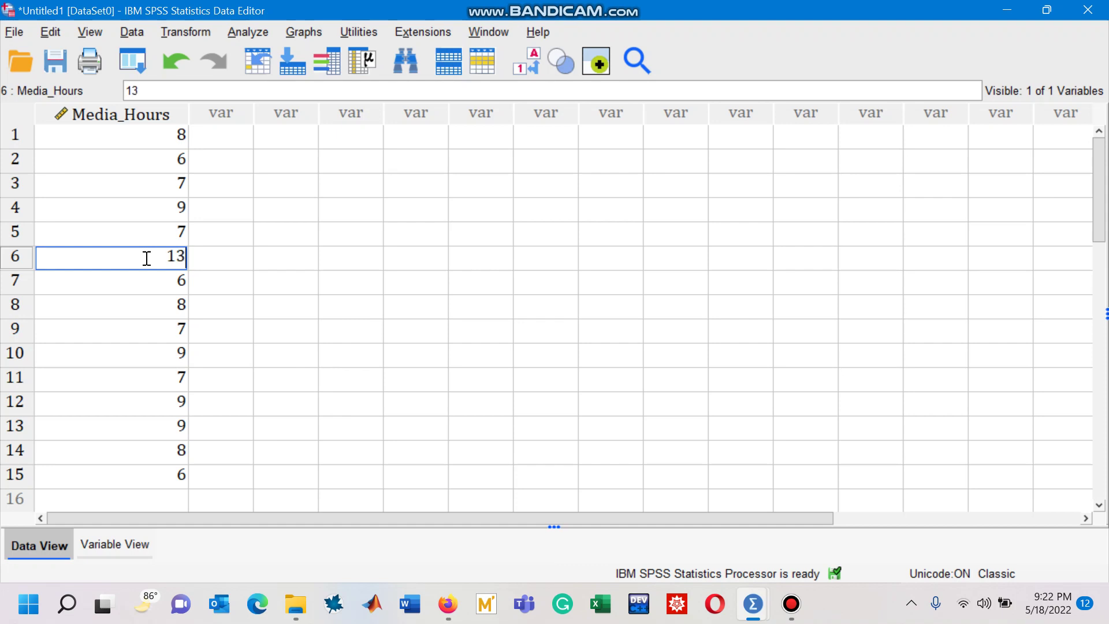
pyautogui.press('Return')
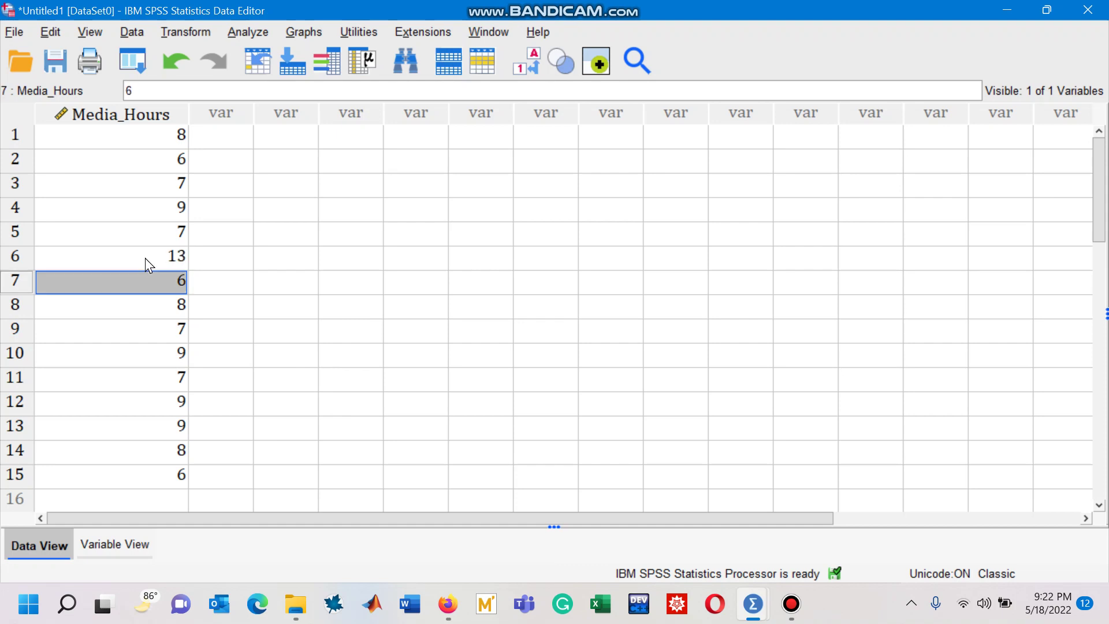
# Step: Rerun the simple separate-variables boxplot of Hours per day spent on Media with the edited data
pyautogui.click(304, 33)
pyautogui.moveTo(297, 16)
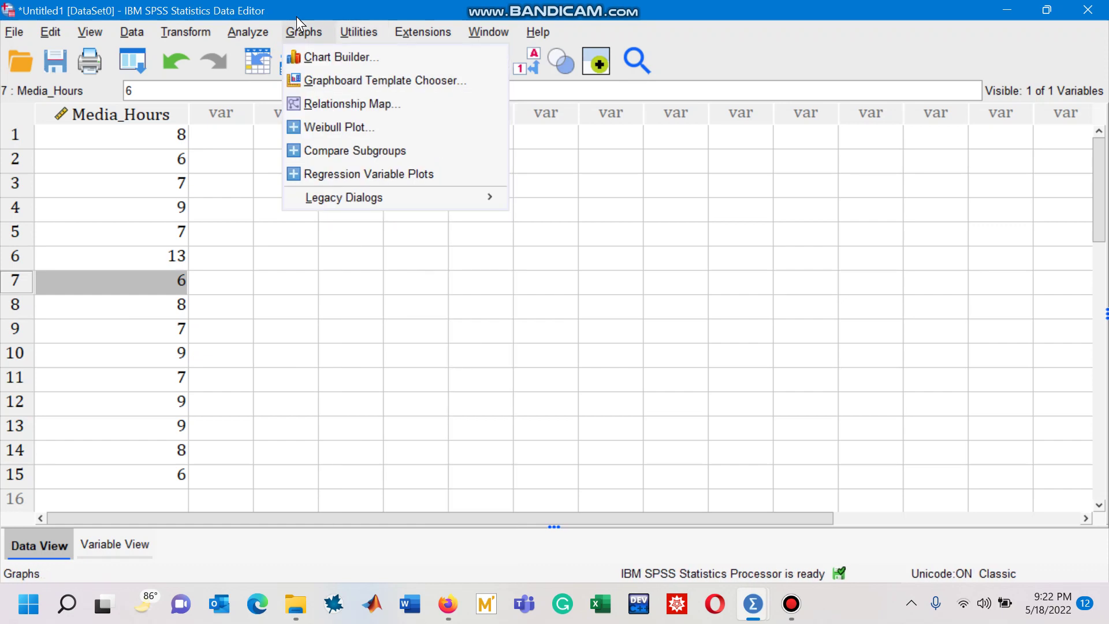
pyautogui.moveTo(431, 210)
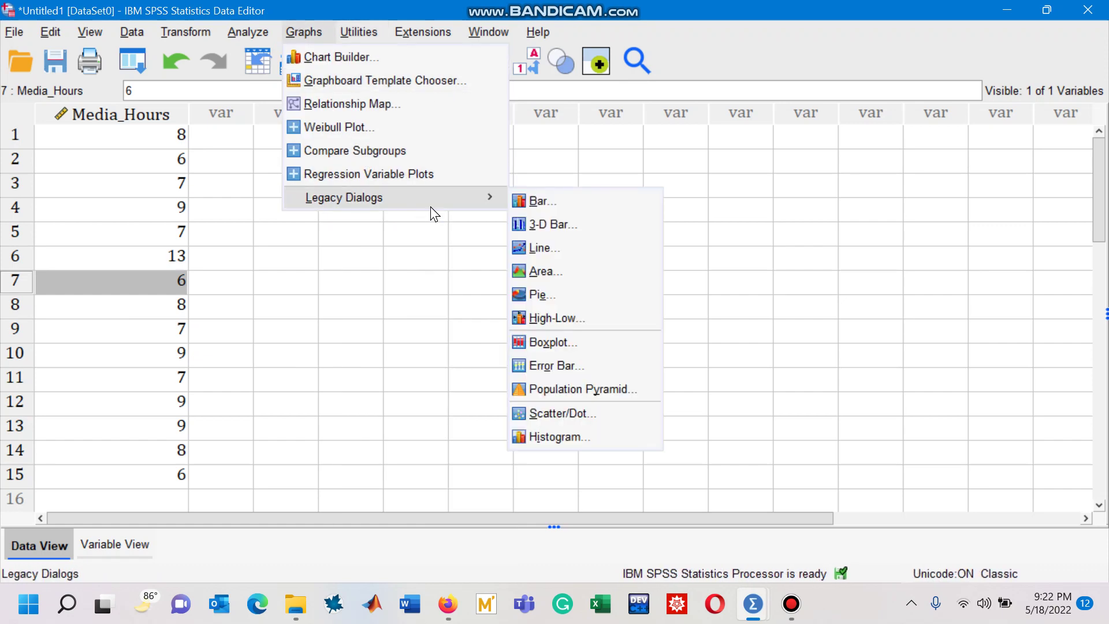
pyautogui.click(548, 343)
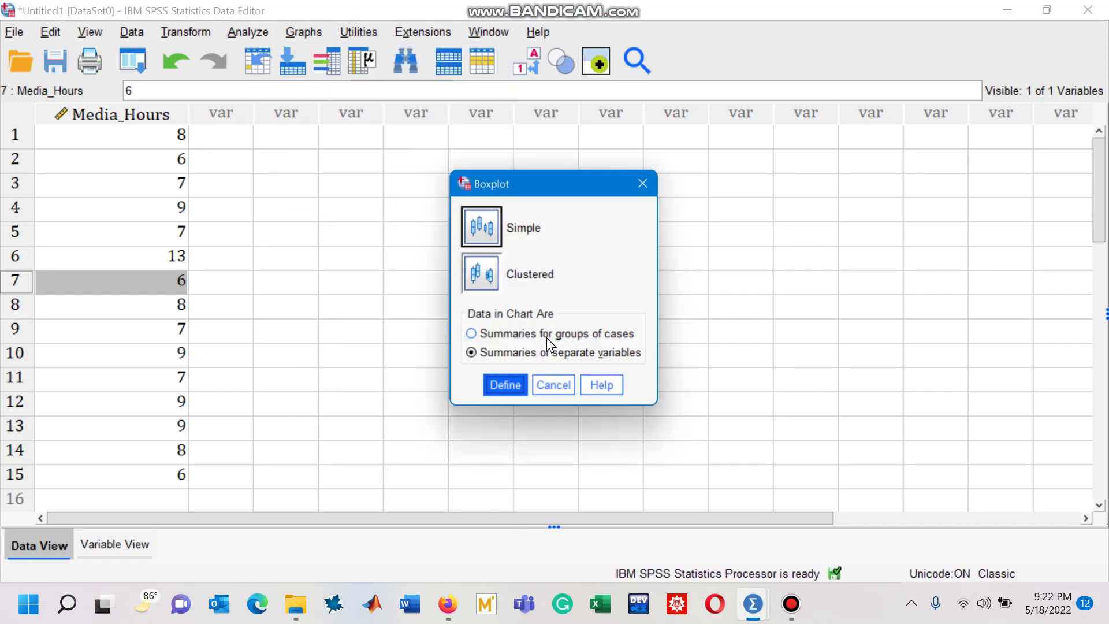
pyautogui.click(493, 386)
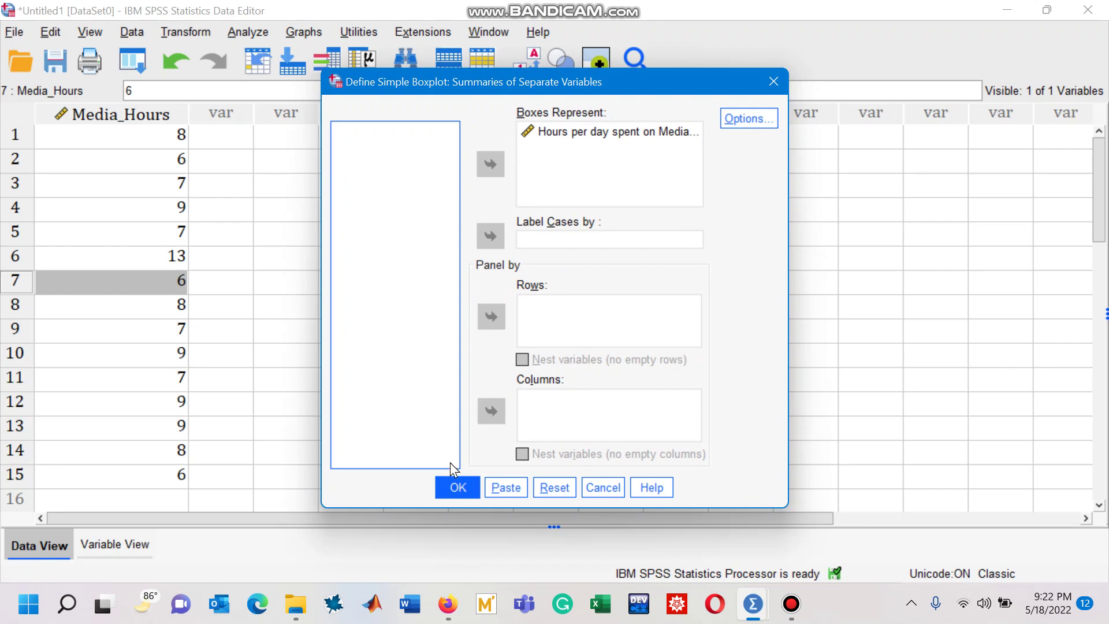
pyautogui.click(457, 487)
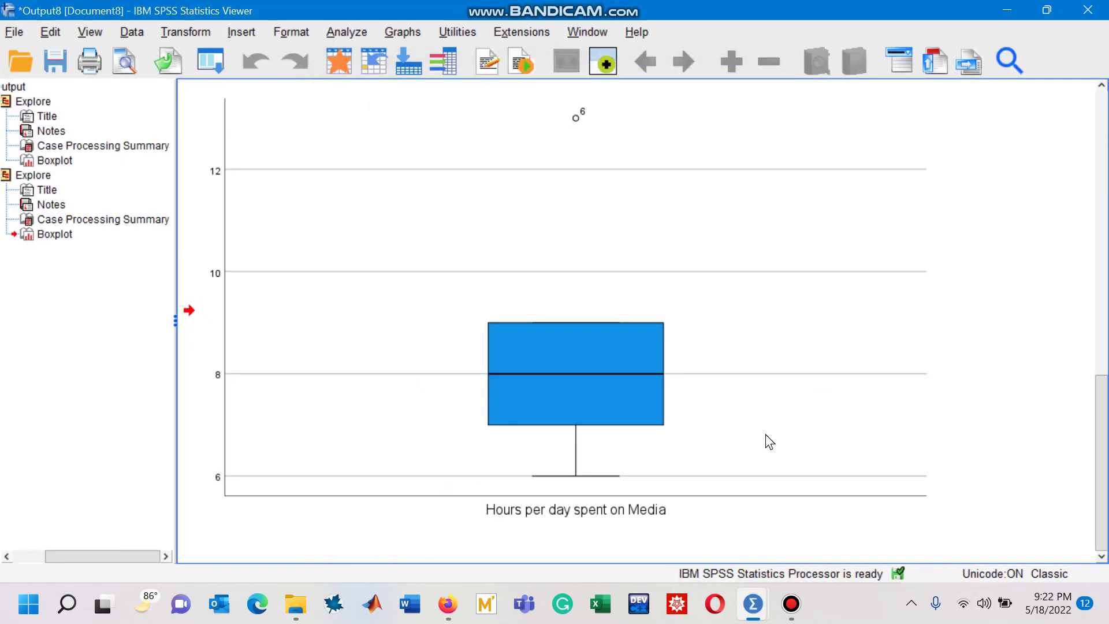
# Step: Compare the outlier boxplot with the Data Editor to confirm case 6 holds 13
pyautogui.click(680, 357)
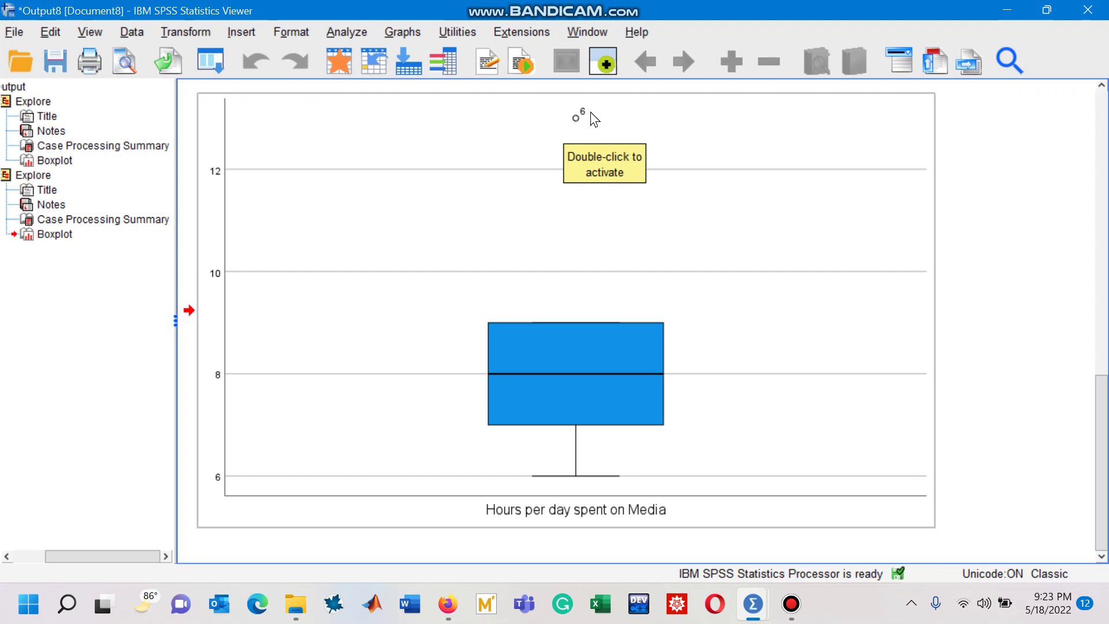
pyautogui.hotkey('alt', 'Tab')
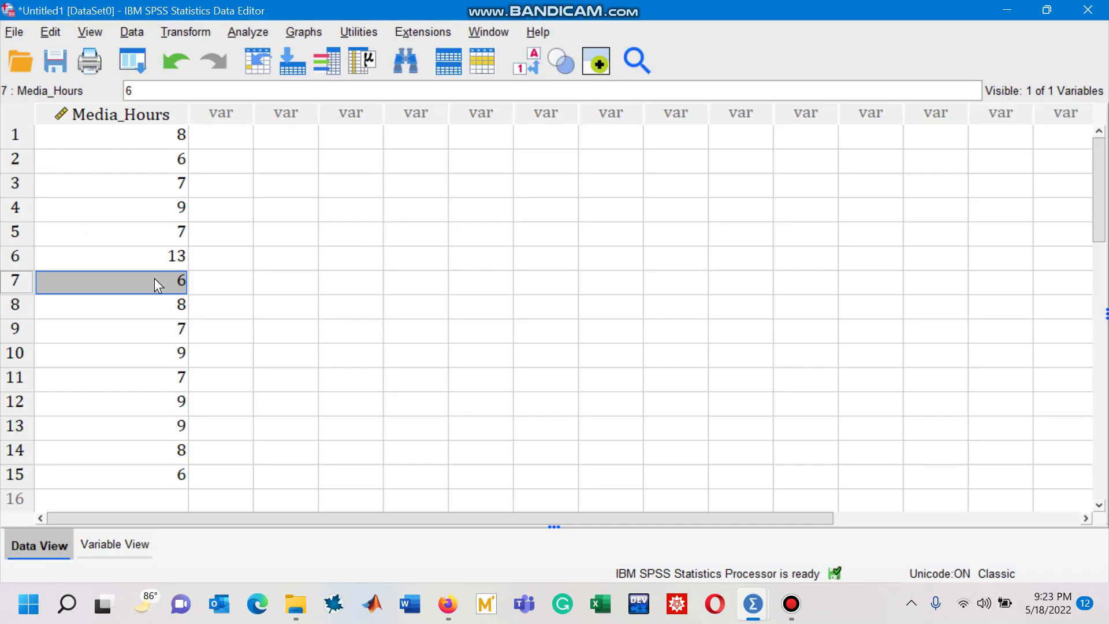
pyautogui.click(151, 261)
pyautogui.hotkey('alt', 'Tab')
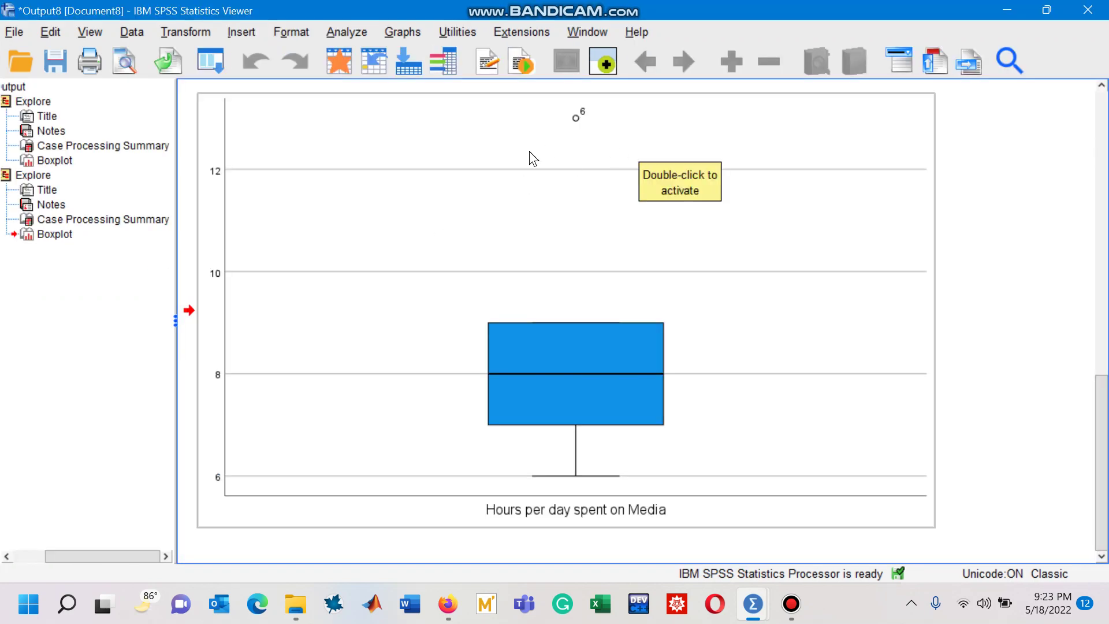
pyautogui.hotkey('alt', 'Tab')
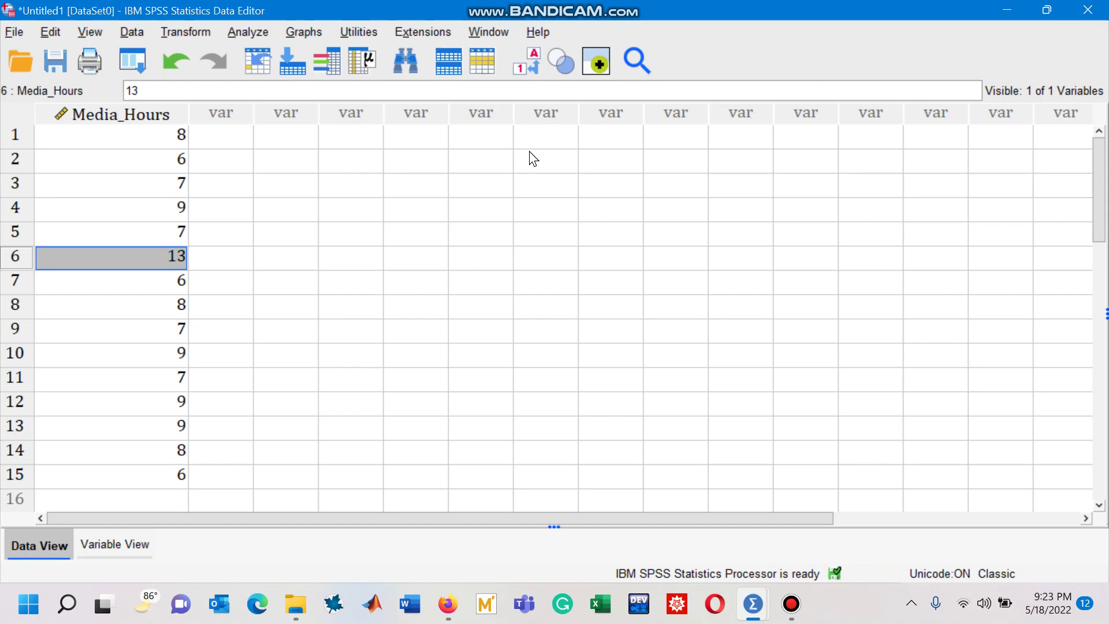
pyautogui.hotkey('alt', 'Tab')
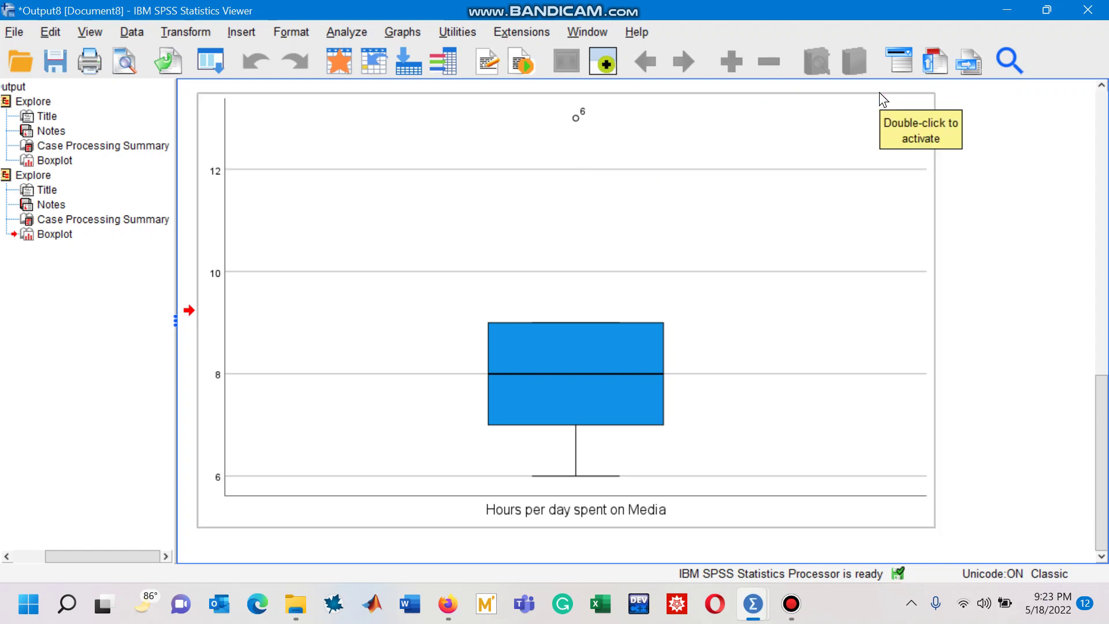
pyautogui.click(1020, 106)
pyautogui.hotkey('alt', 'Tab')
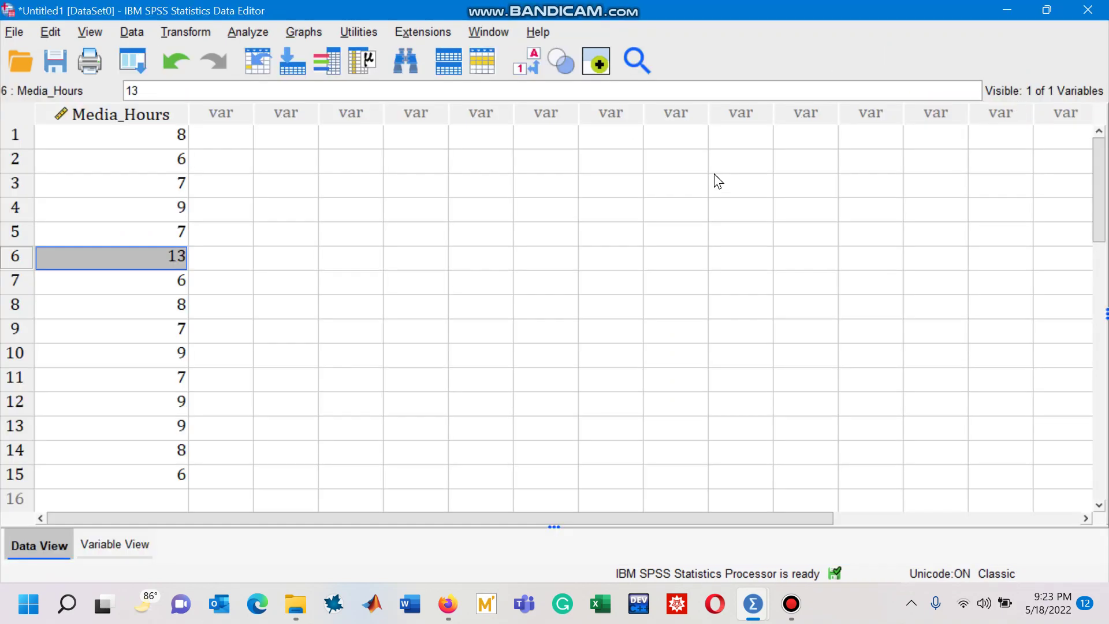
# Step: Change case 10's Media_Hours value from 9 to 29
pyautogui.click(159, 282)
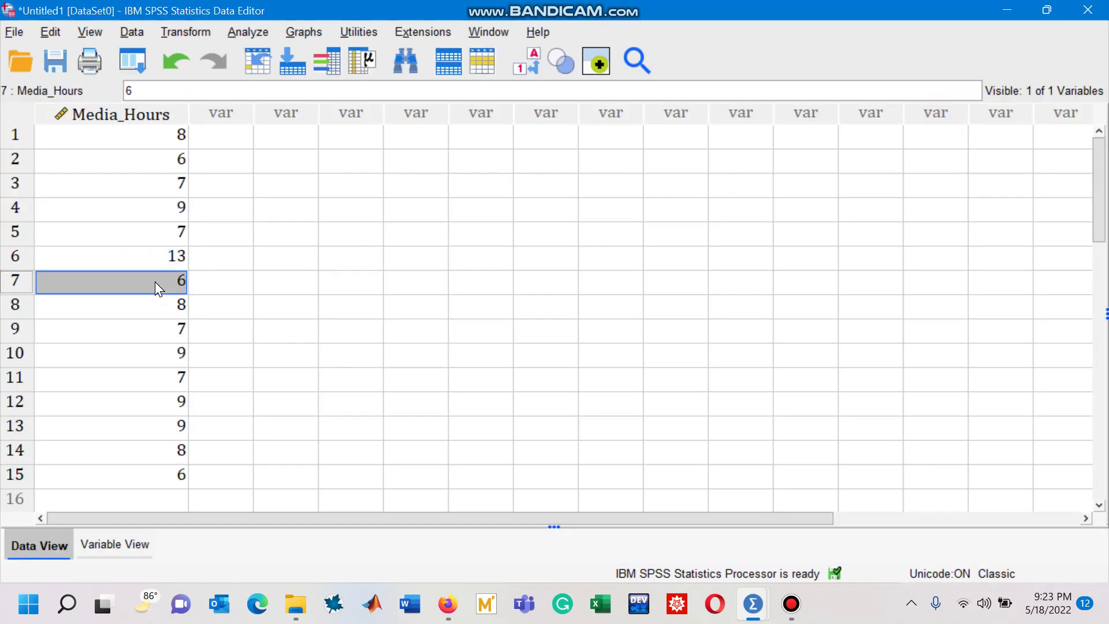
pyautogui.click(163, 355)
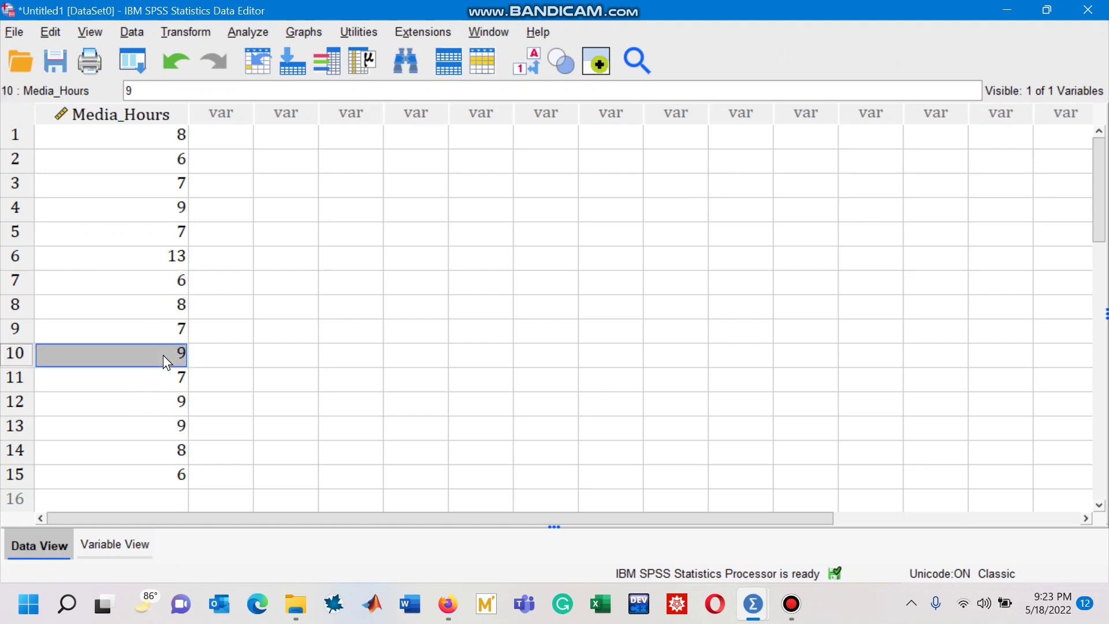
pyautogui.write('29')
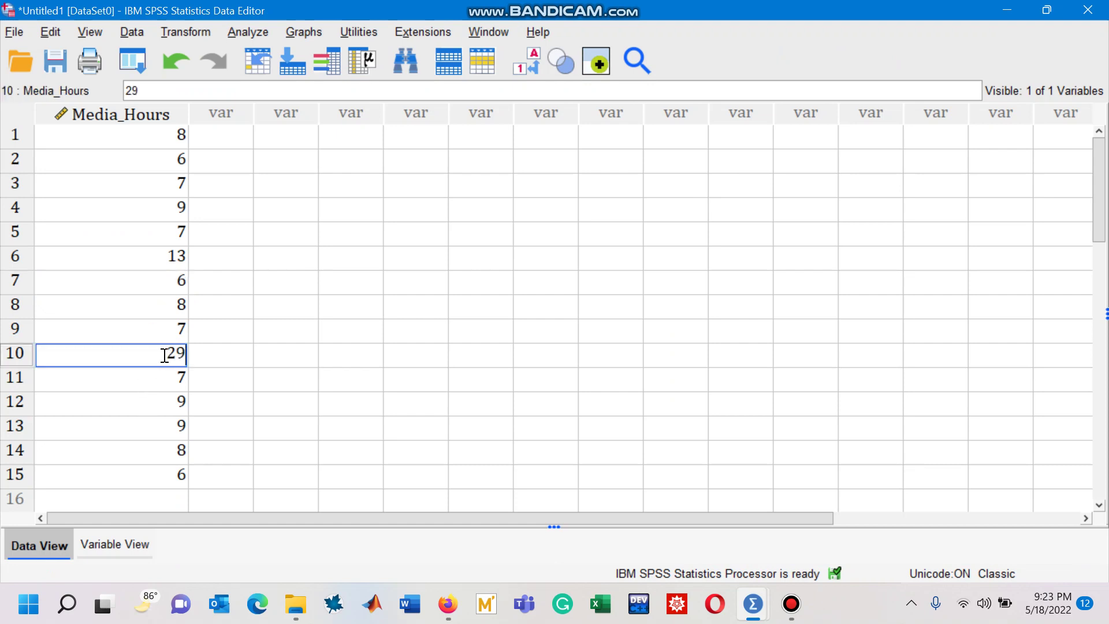
pyautogui.press('Return')
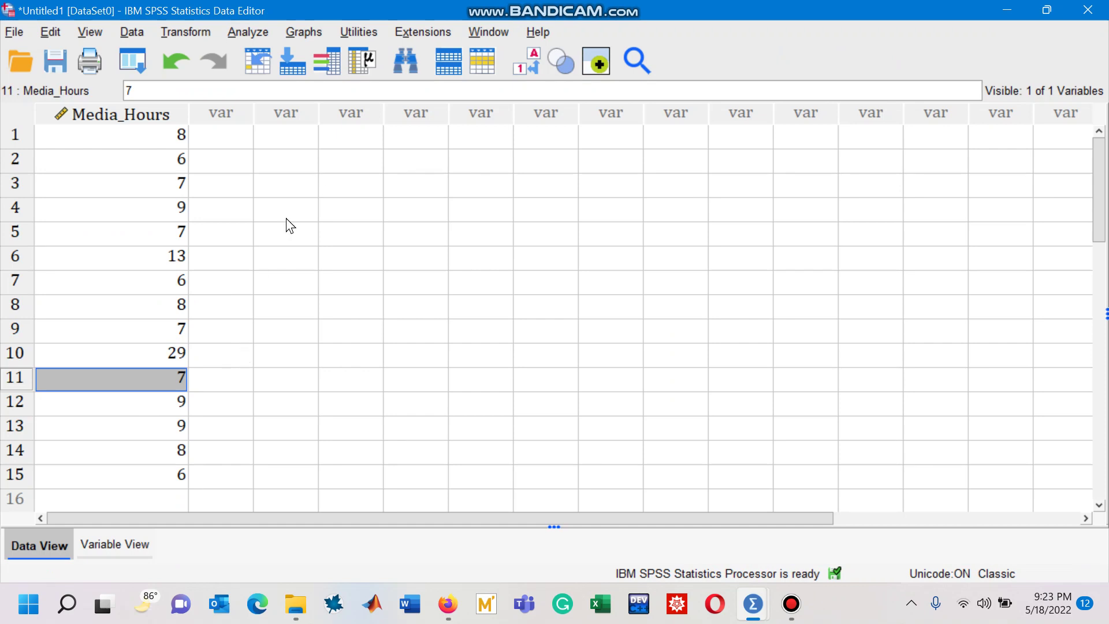
# Step: Rerun the separate-variables boxplot of hours per day spent on media with the edited data
pyautogui.click(306, 35)
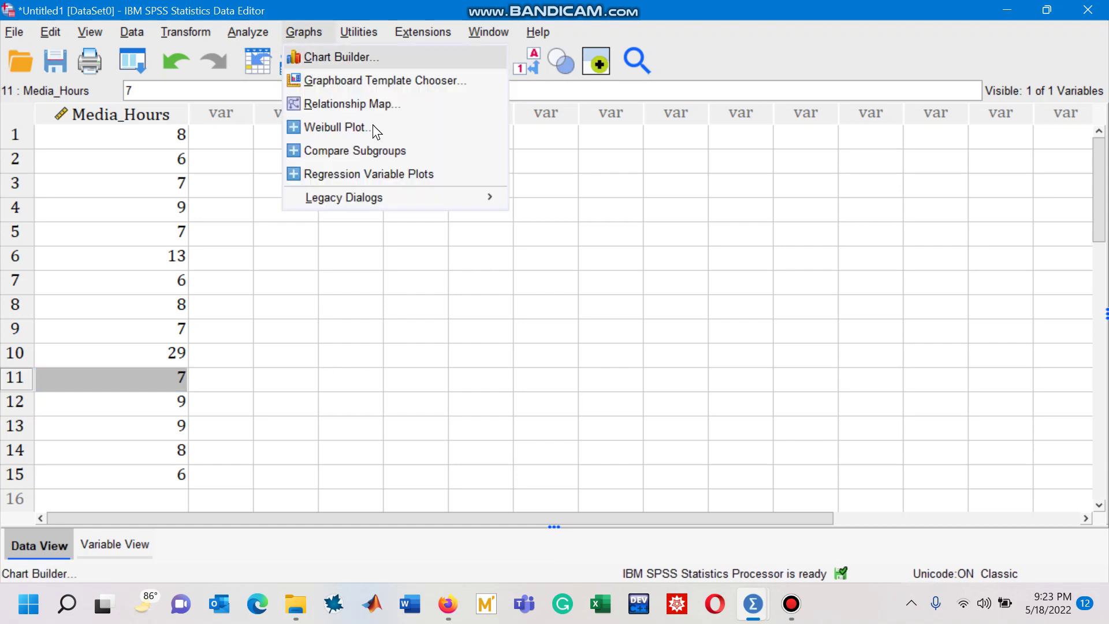
pyautogui.moveTo(424, 197)
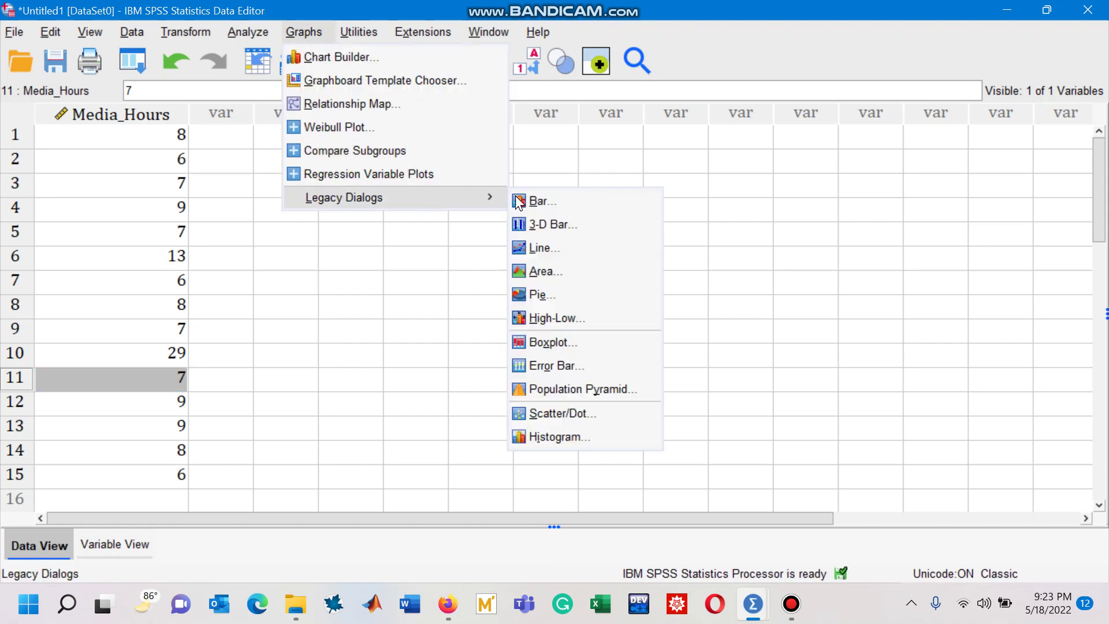
pyautogui.click(552, 342)
pyautogui.click(494, 383)
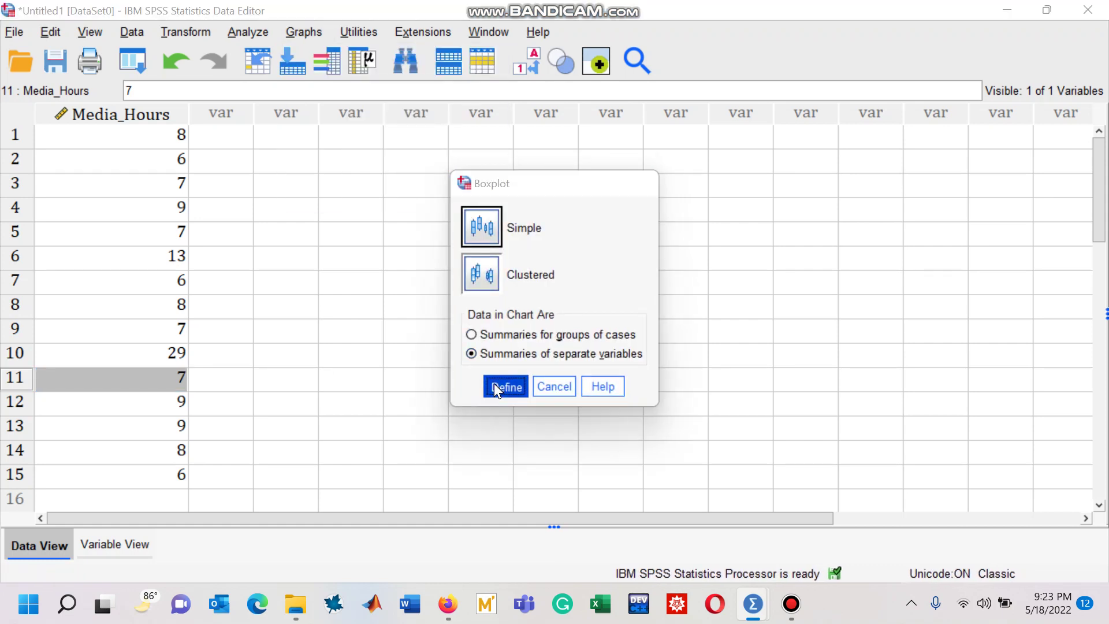
pyautogui.click(451, 484)
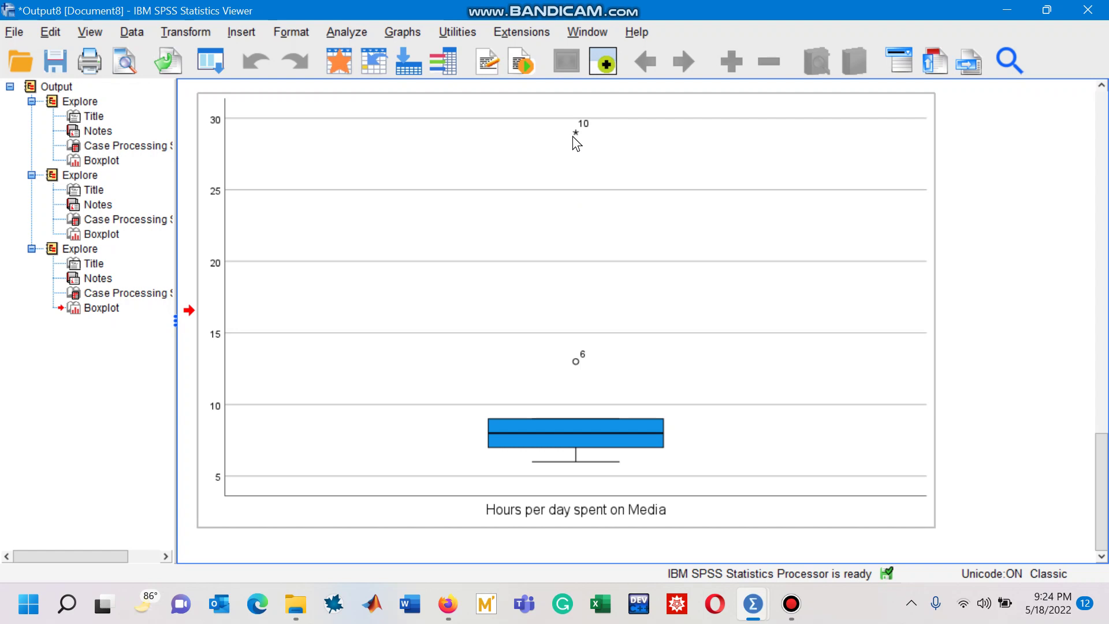
# Step: Check case 10's value of 29 in the Data Editor, then return to the third boxplot
pyautogui.hotkey('alt', 'Tab')
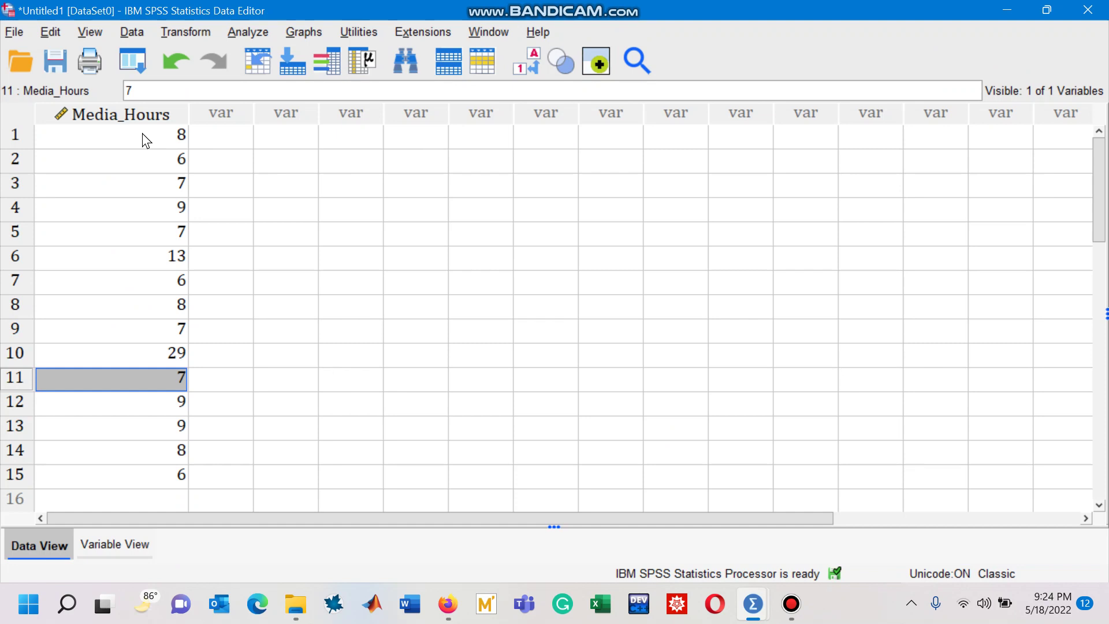
pyautogui.click(168, 350)
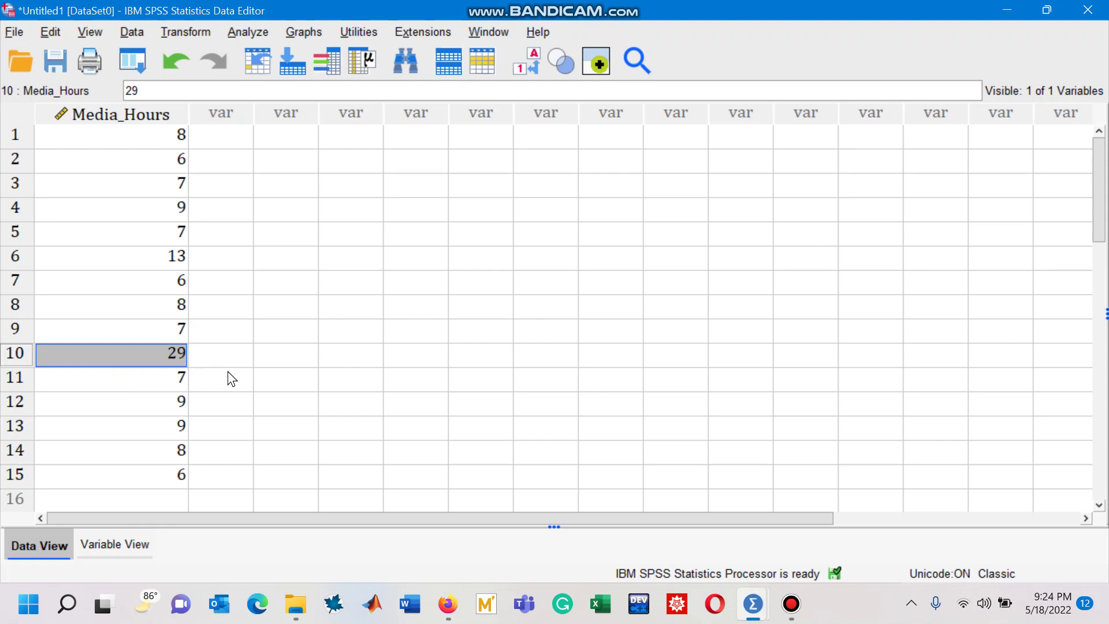
pyautogui.hotkey('alt', 'Tab')
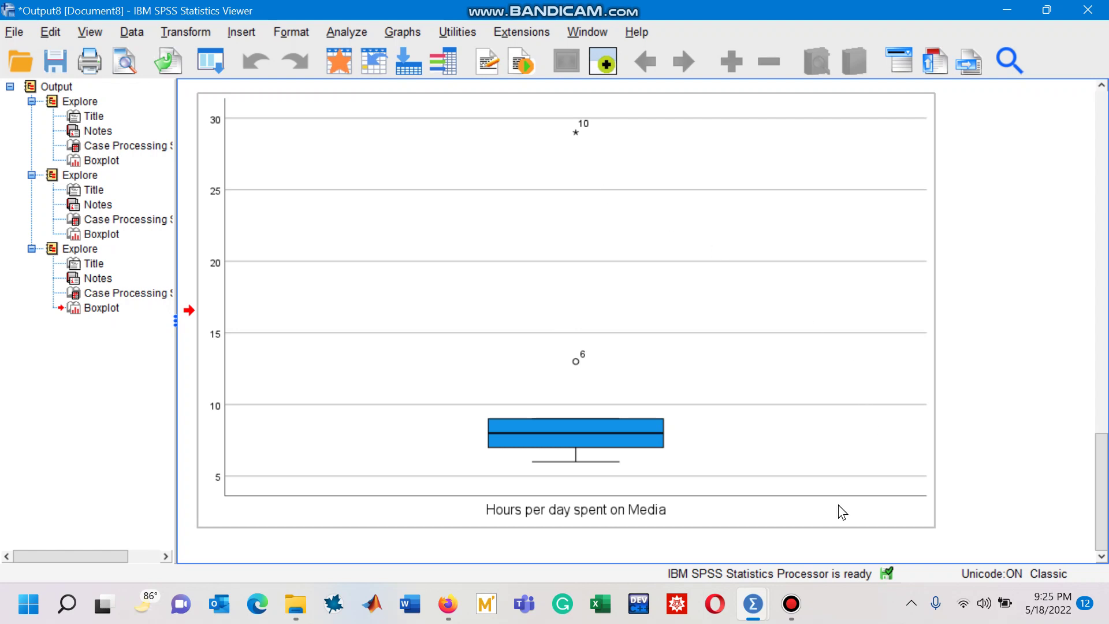
pyautogui.moveTo(811, 601)
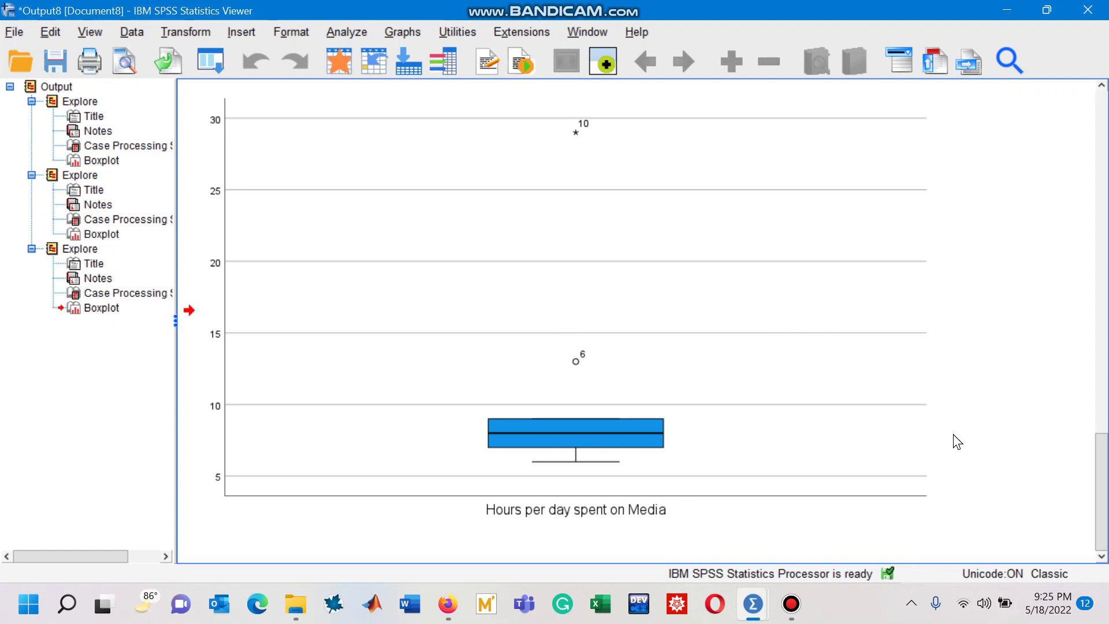
pyautogui.click(791, 606)
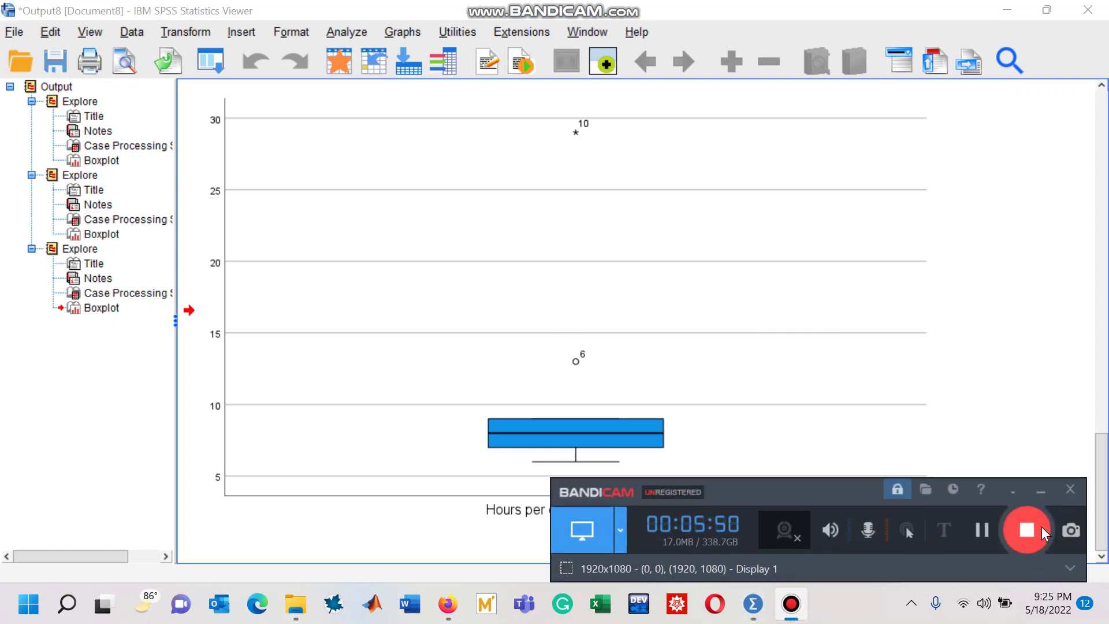